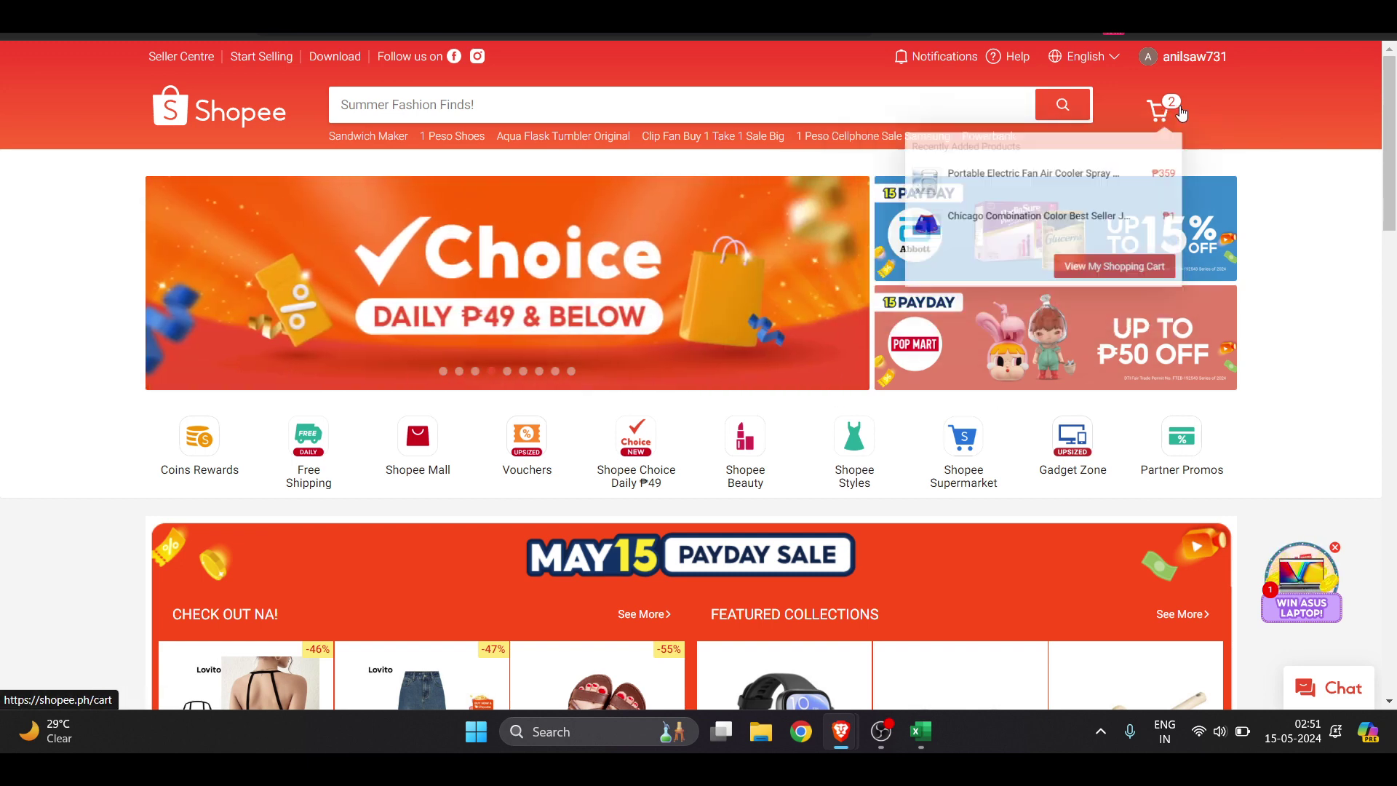
Open the cart and toggle the ₱359 fan cooler, leaving both items selected at ₱360.
{"action": "left_click", "coordinate": [1093, 311]}
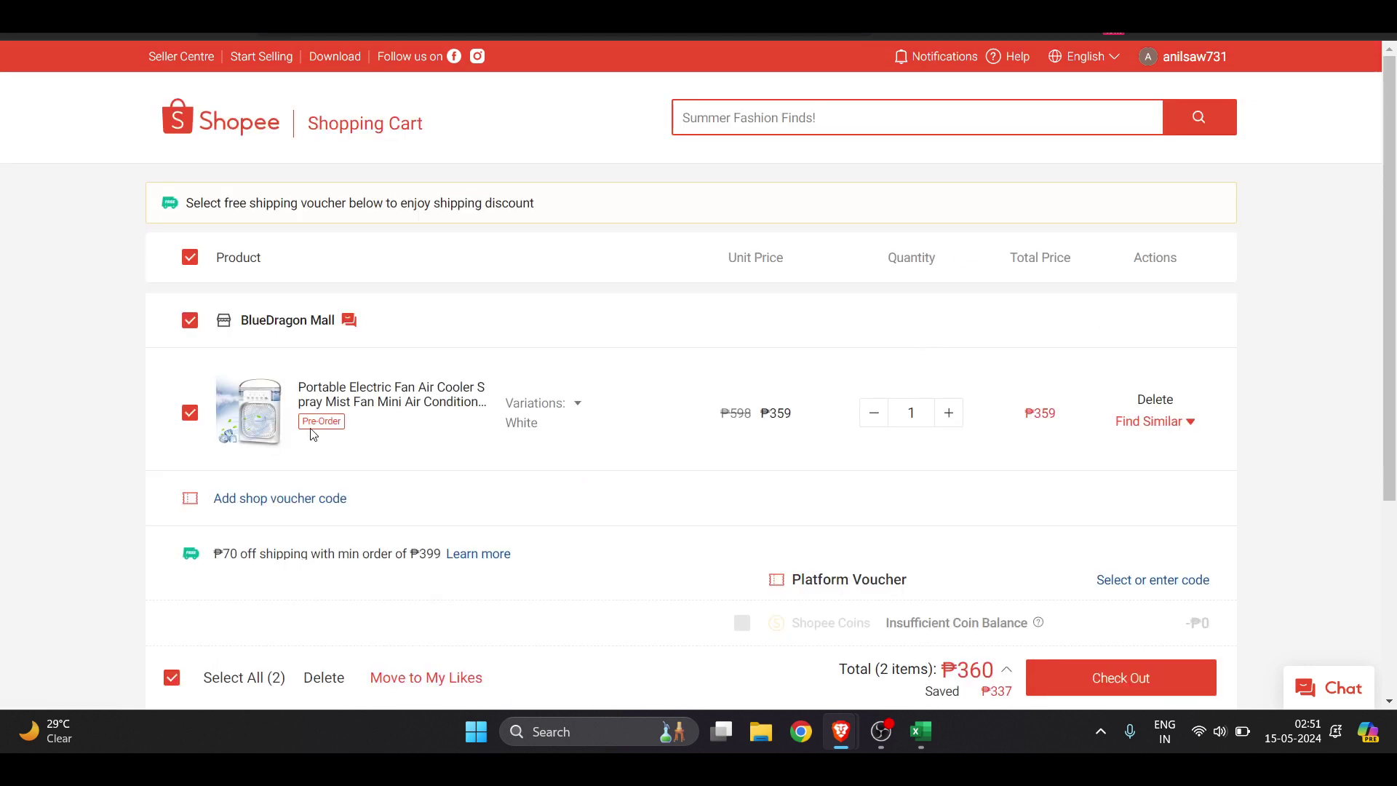
{"action": "scroll", "coordinate": [304, 427], "scroll_direction": "down", "scroll_amount": 2}
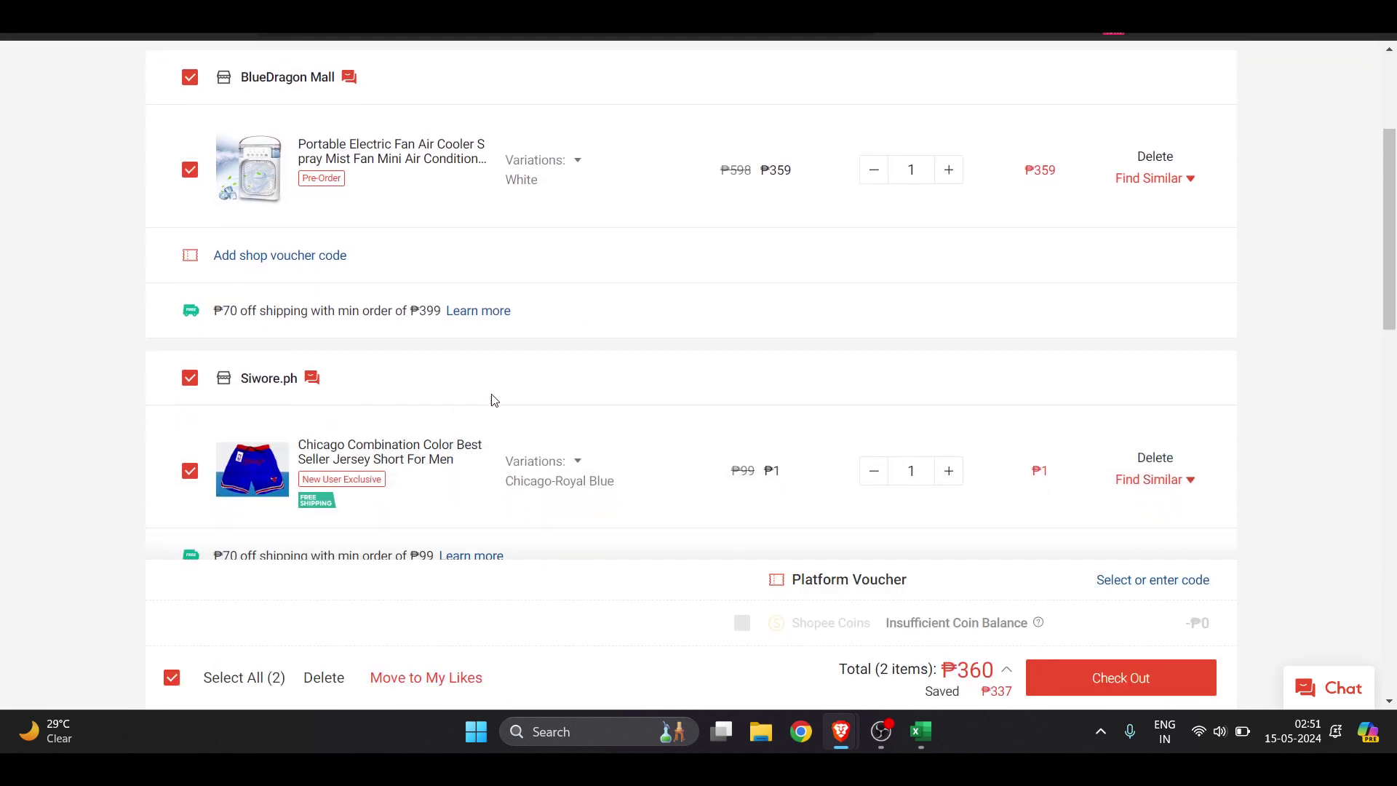
{"action": "scroll", "coordinate": [490, 399], "scroll_direction": "down", "scroll_amount": 2}
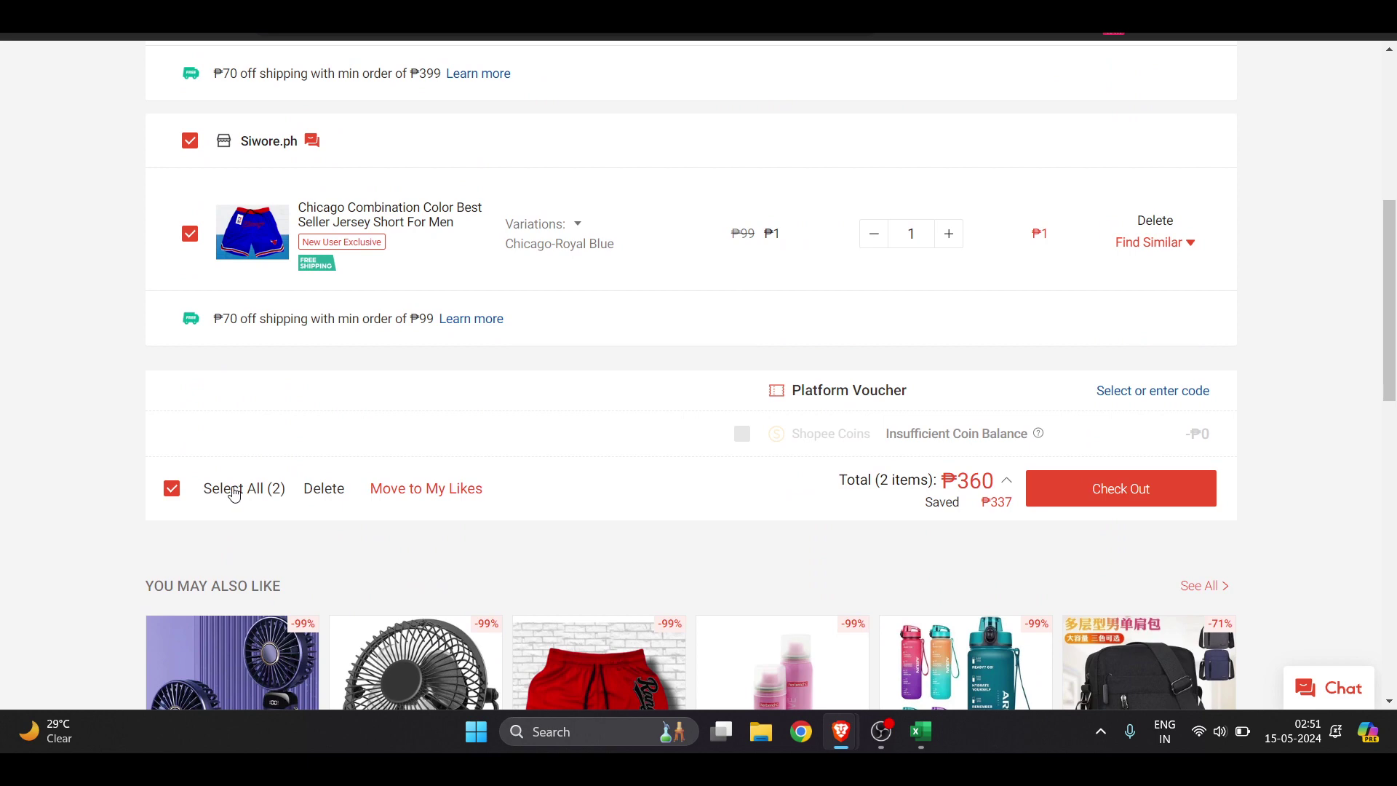
{"action": "scroll", "coordinate": [247, 386], "scroll_direction": "up", "scroll_amount": 3}
{"action": "scroll", "coordinate": [247, 383], "scroll_direction": "up", "scroll_amount": 2}
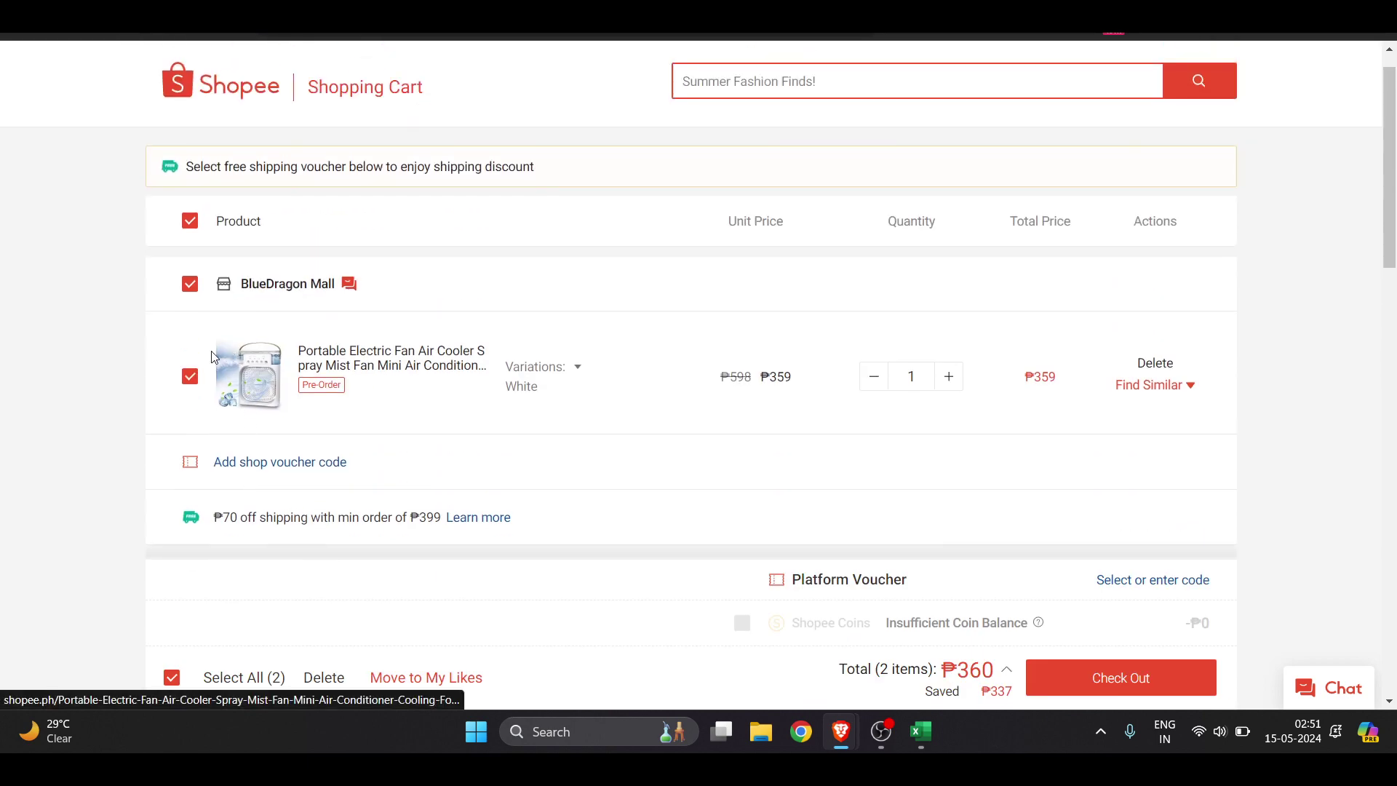
{"action": "left_click", "coordinate": [190, 377]}
{"action": "left_click", "coordinate": [190, 377]}
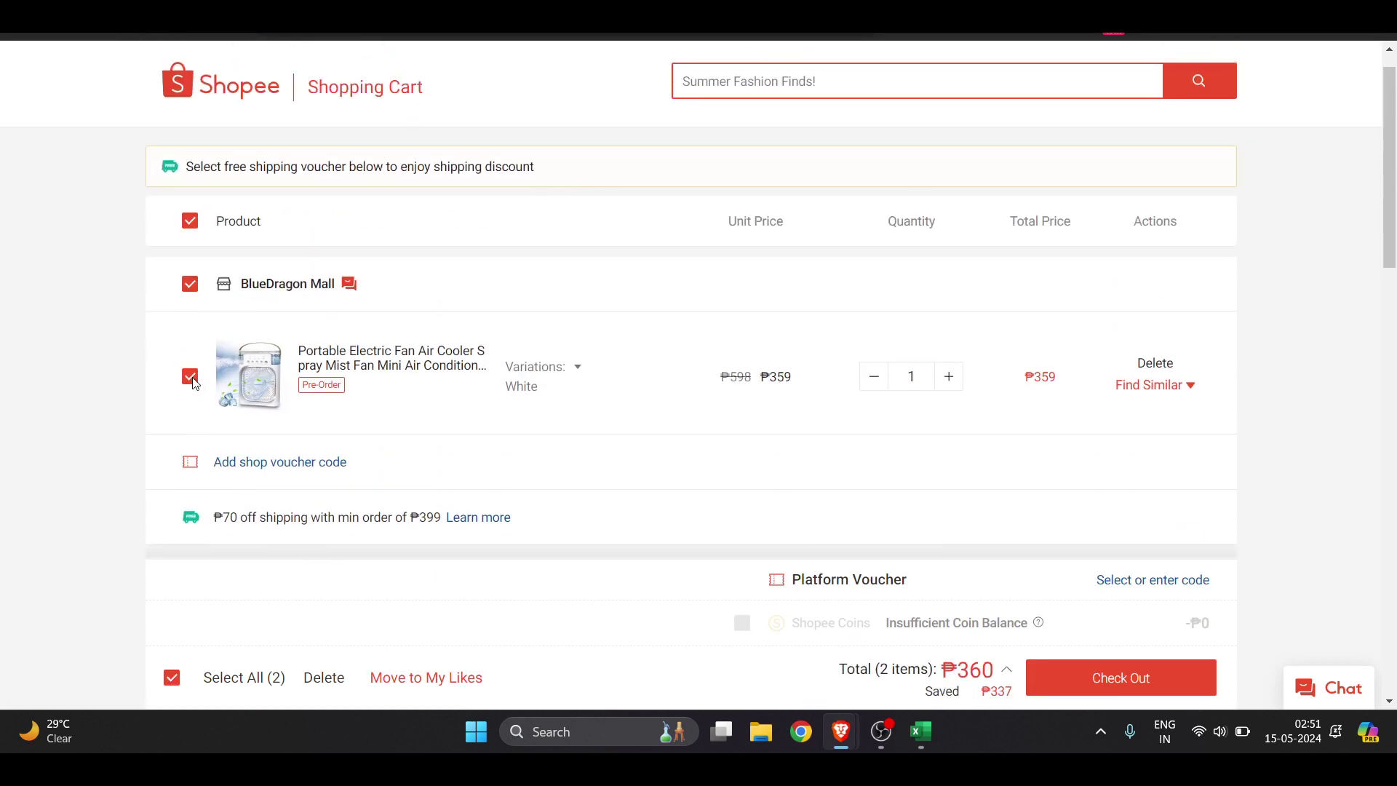
{"action": "left_click", "coordinate": [190, 377]}
{"action": "scroll", "coordinate": [187, 490], "scroll_direction": "down", "scroll_amount": 1}
{"action": "scroll", "coordinate": [131, 644], "scroll_direction": "down", "scroll_amount": 2}
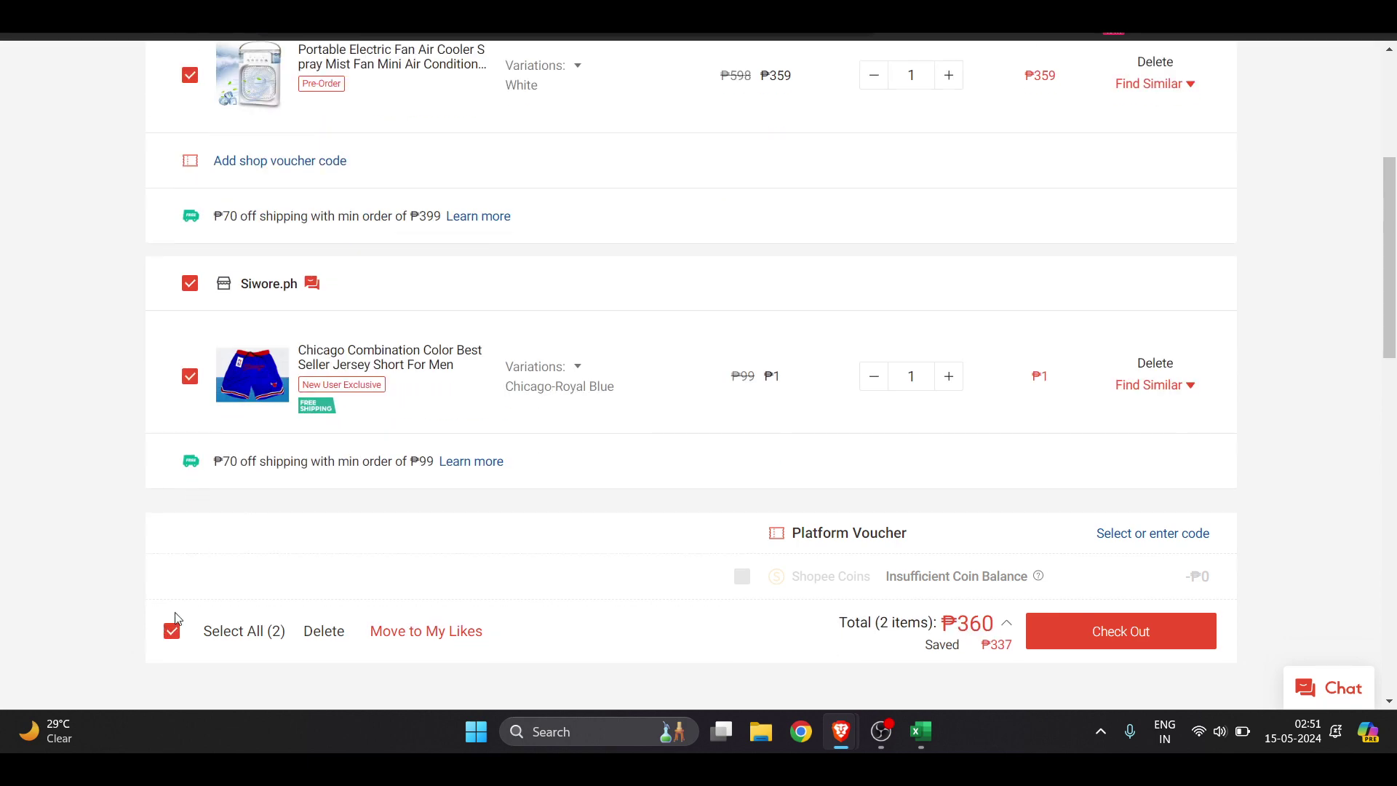
{"action": "scroll", "coordinate": [562, 363], "scroll_direction": "up", "scroll_amount": 2}
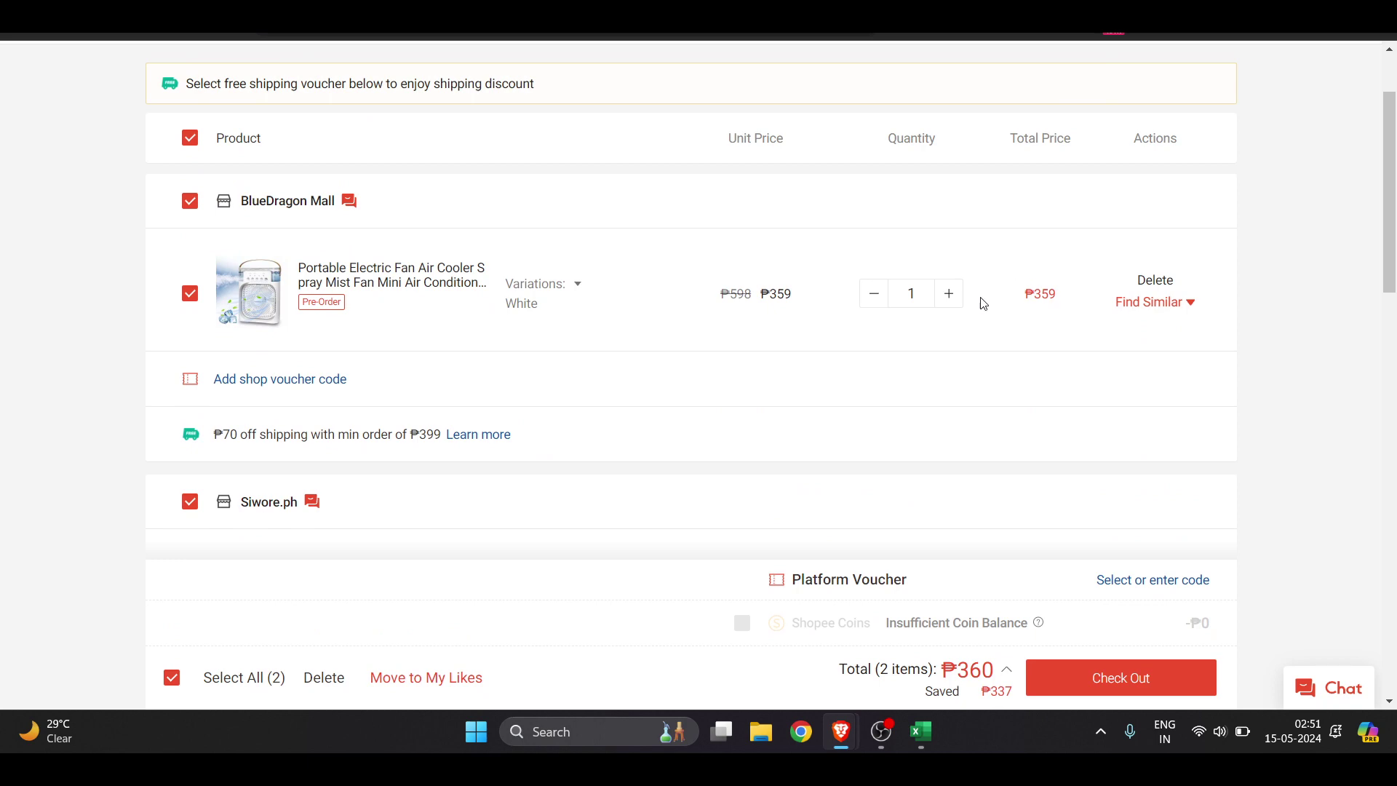
{"action": "scroll", "coordinate": [960, 363], "scroll_direction": "down", "scroll_amount": 4}
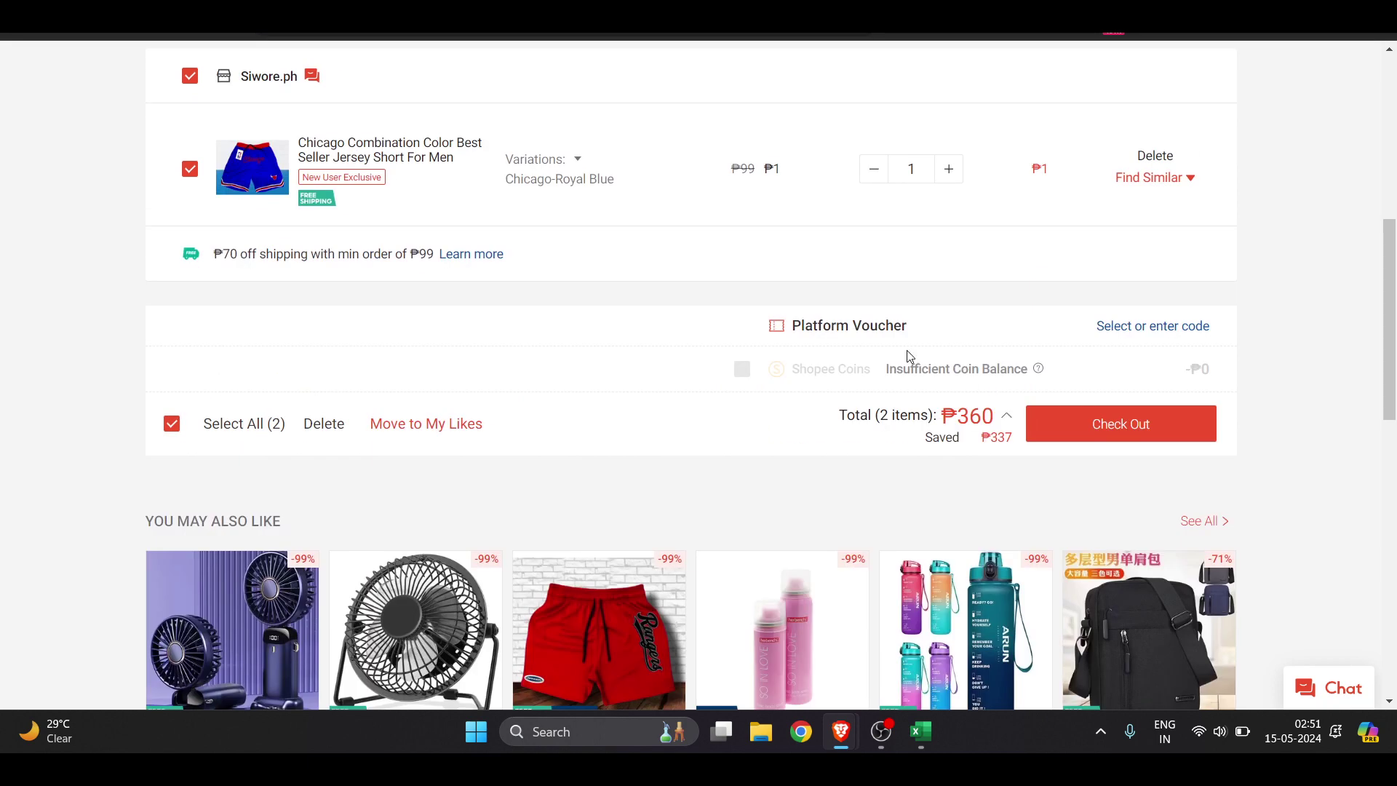
{"action": "left_click", "coordinate": [1082, 434]}
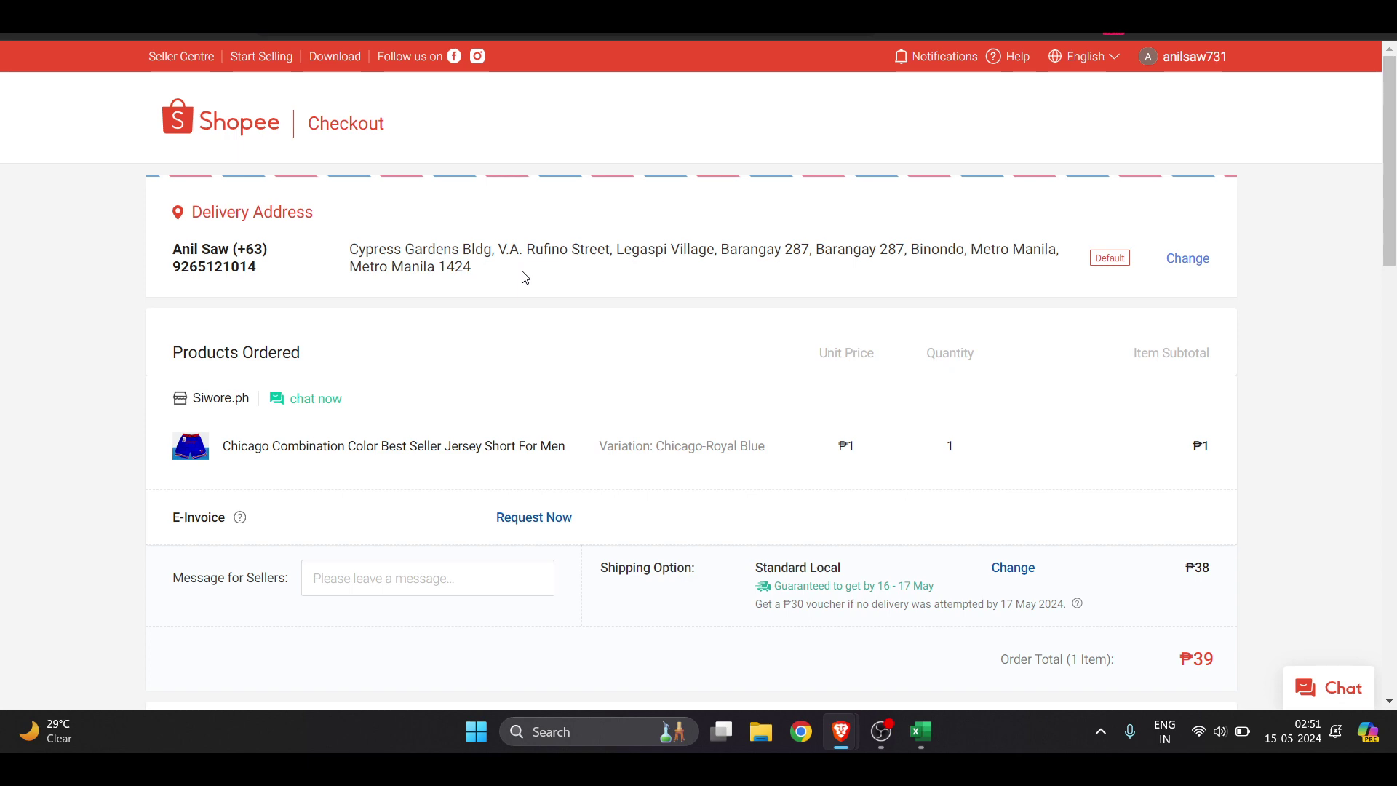
{"action": "scroll", "coordinate": [523, 277], "scroll_direction": "down", "scroll_amount": 3}
{"action": "scroll", "coordinate": [498, 327], "scroll_direction": "down", "scroll_amount": 1}
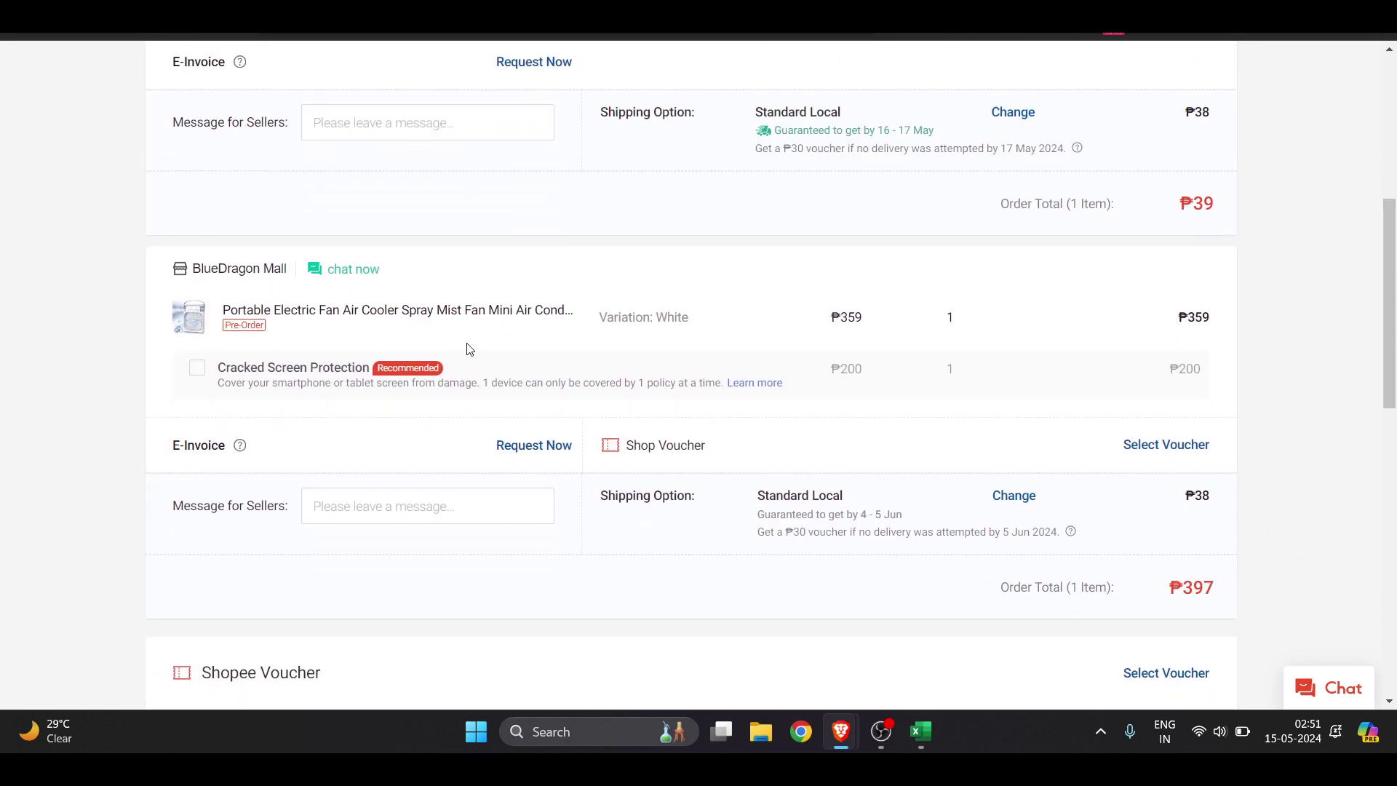
{"action": "scroll", "coordinate": [300, 452], "scroll_direction": "down", "scroll_amount": 2}
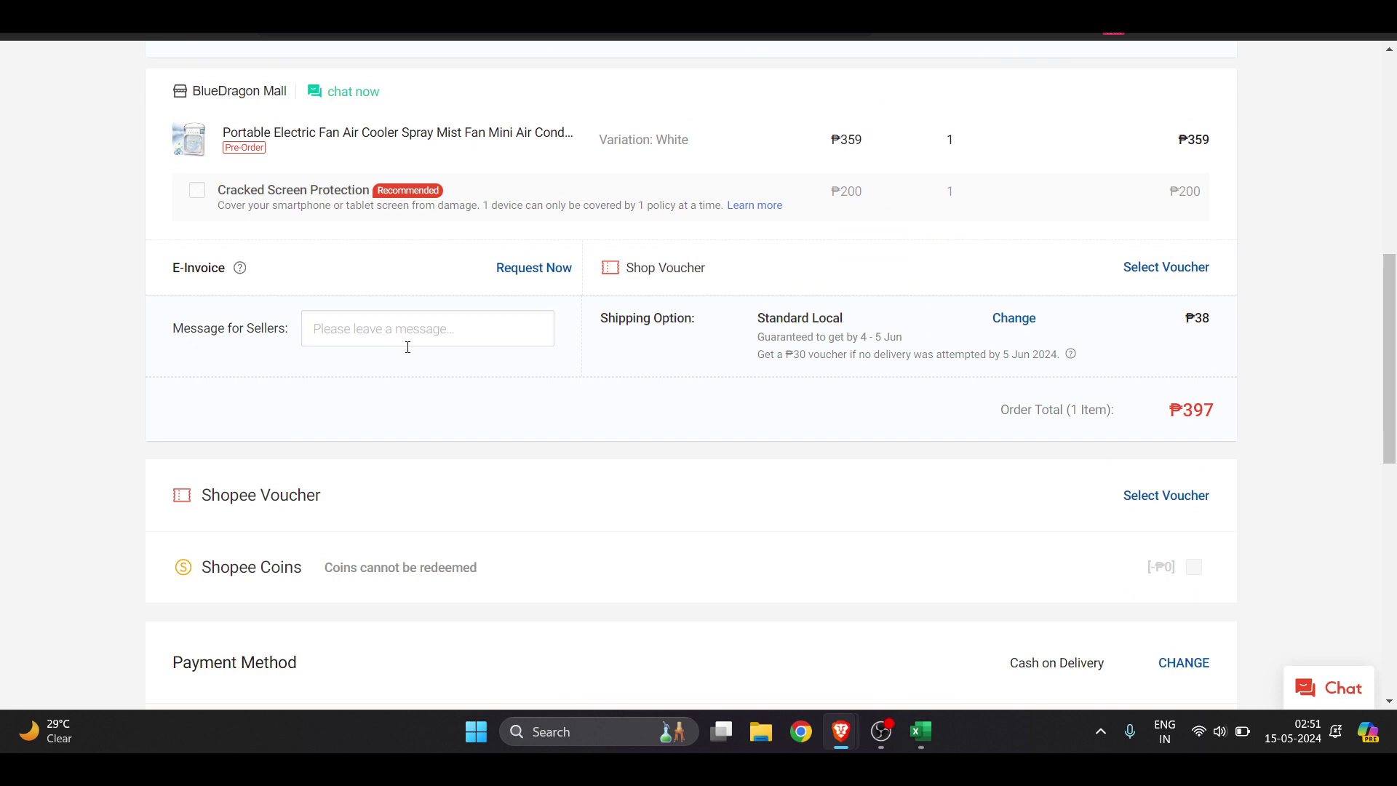
{"action": "scroll", "coordinate": [408, 348], "scroll_direction": "down", "scroll_amount": 2}
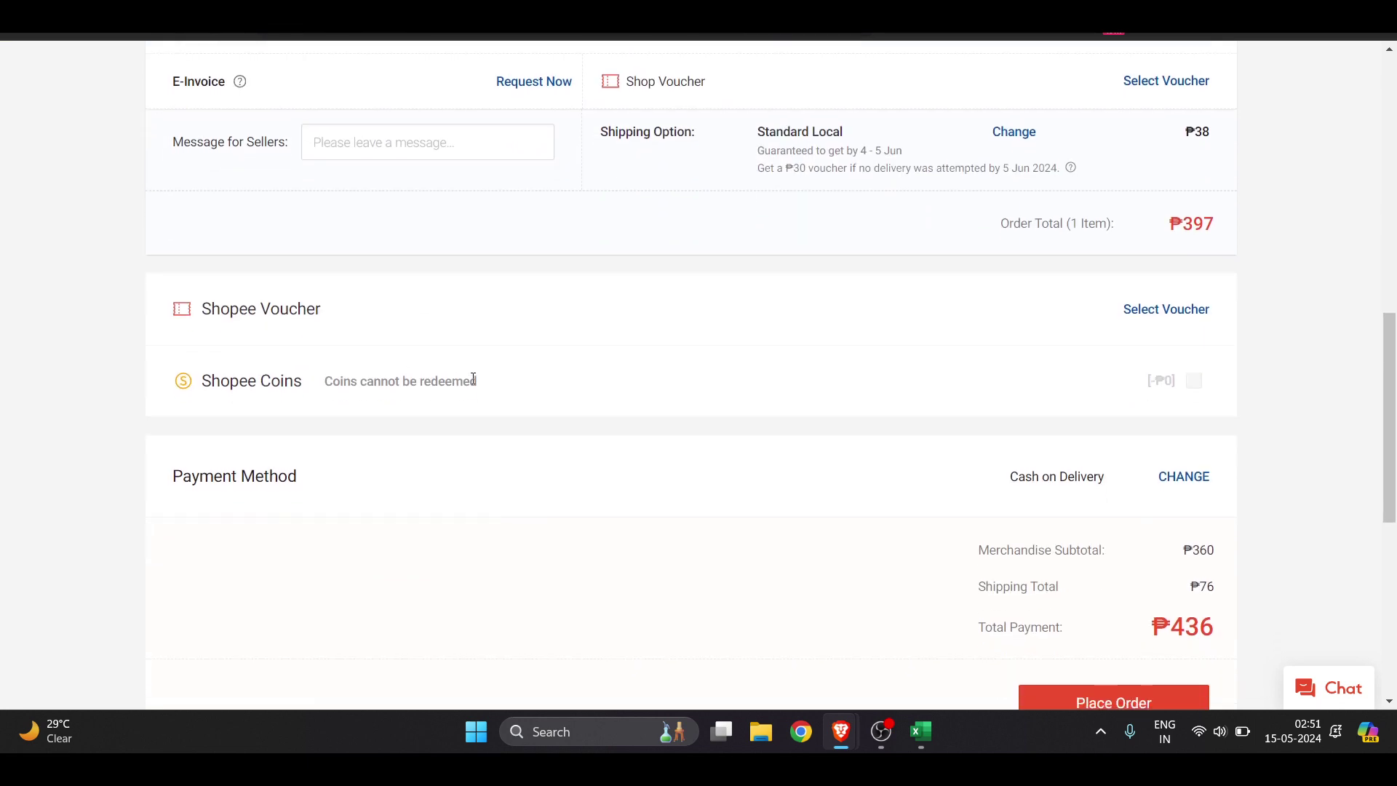
{"action": "left_click", "coordinate": [1195, 313]}
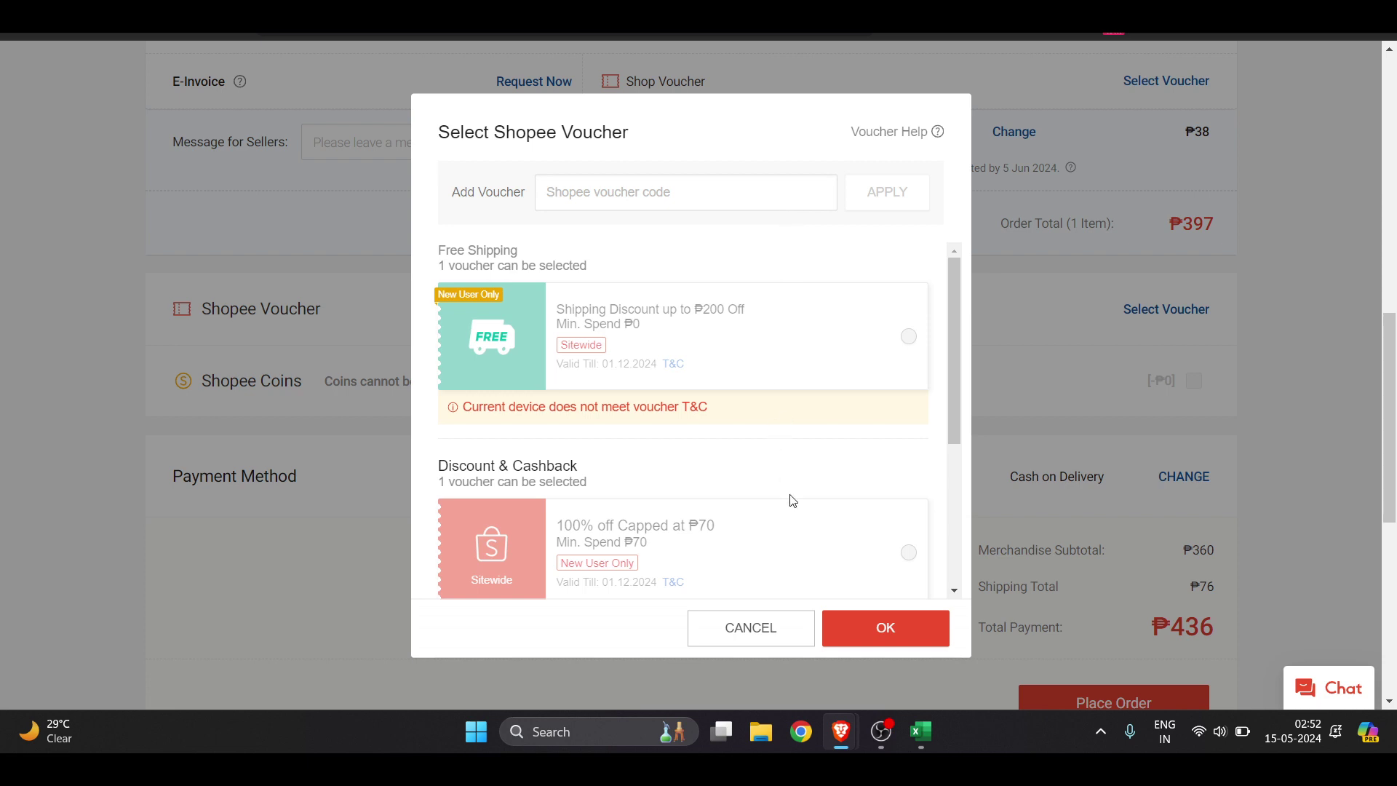
{"action": "left_click", "coordinate": [779, 641]}
{"action": "scroll", "coordinate": [687, 468], "scroll_direction": "down", "scroll_amount": 2}
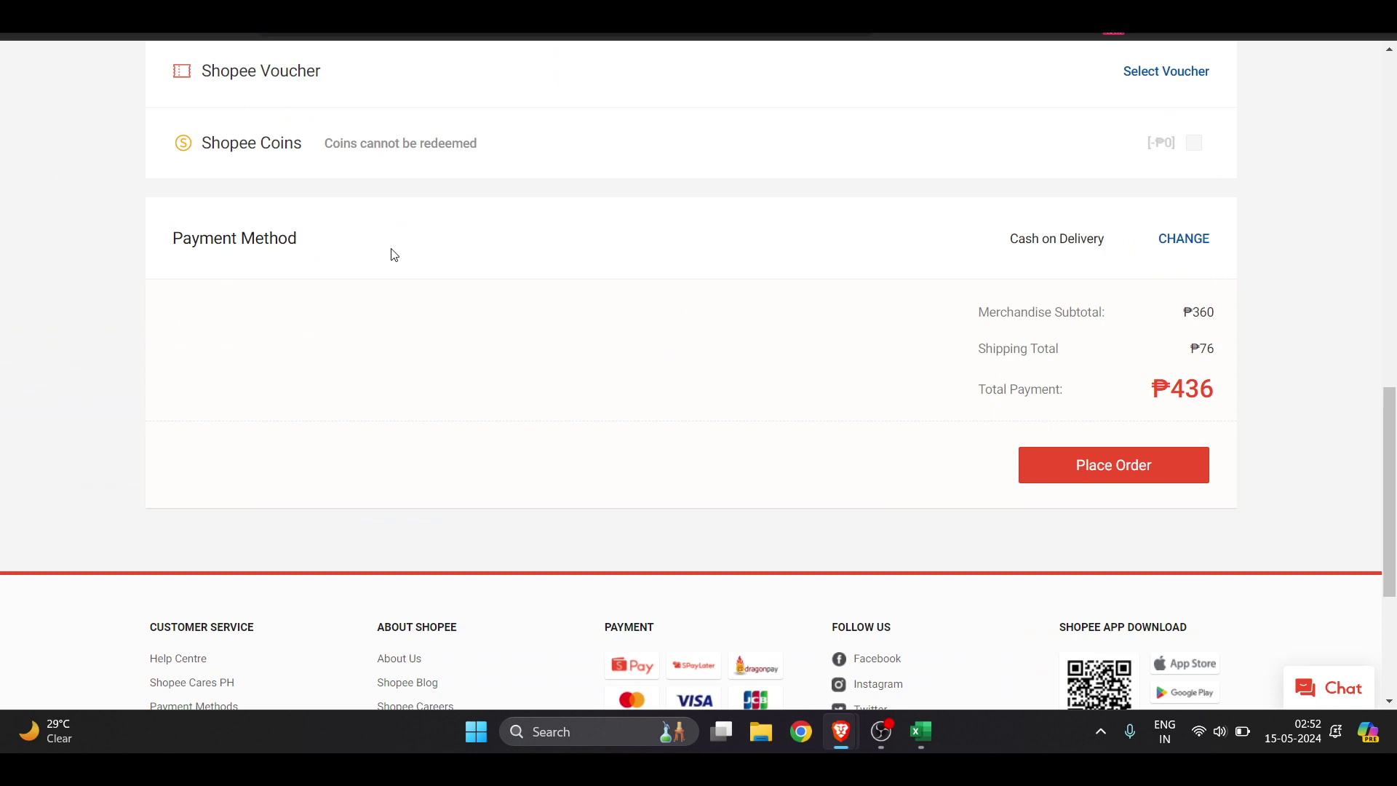
{"action": "scroll", "coordinate": [748, 408], "scroll_direction": "down", "scroll_amount": 1}
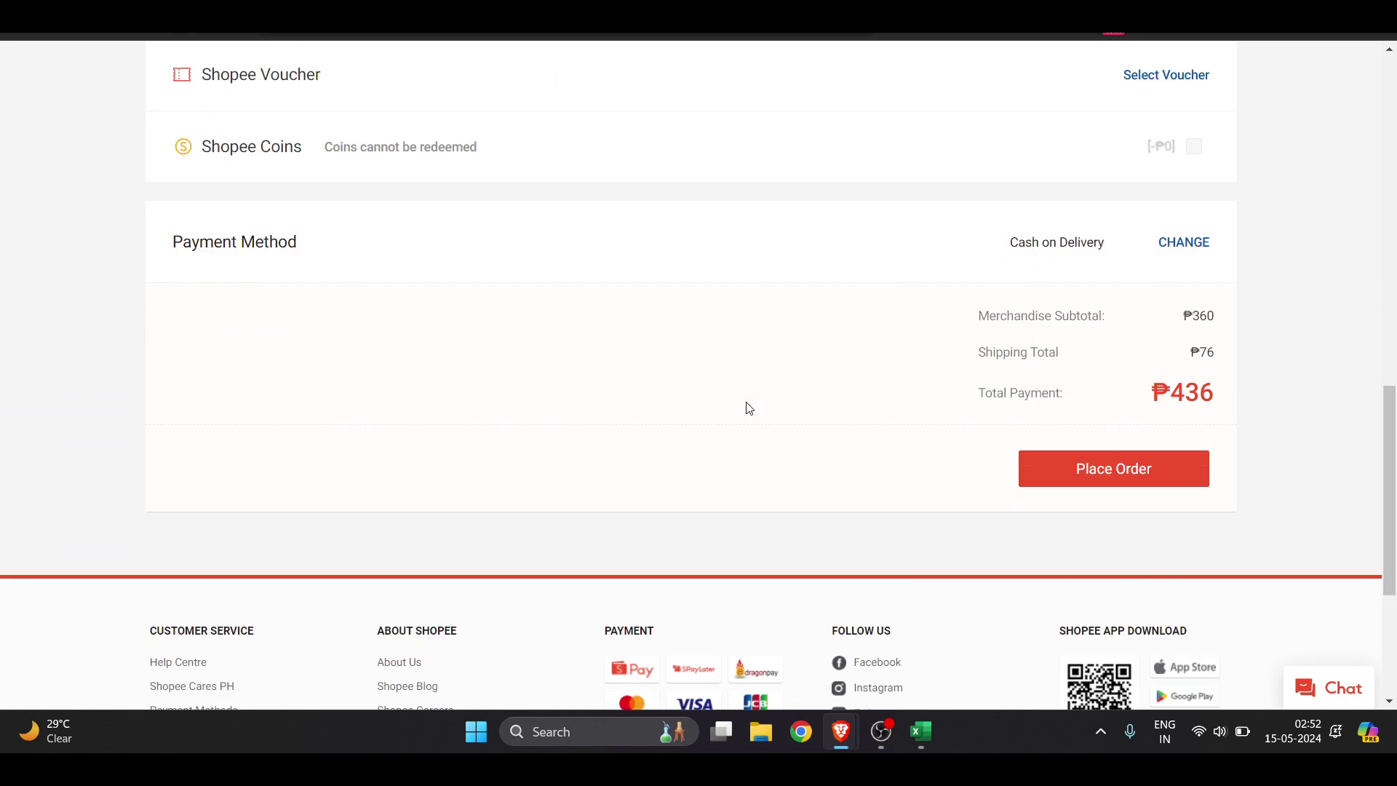
{"action": "scroll", "coordinate": [747, 409], "scroll_direction": "up", "scroll_amount": 1}
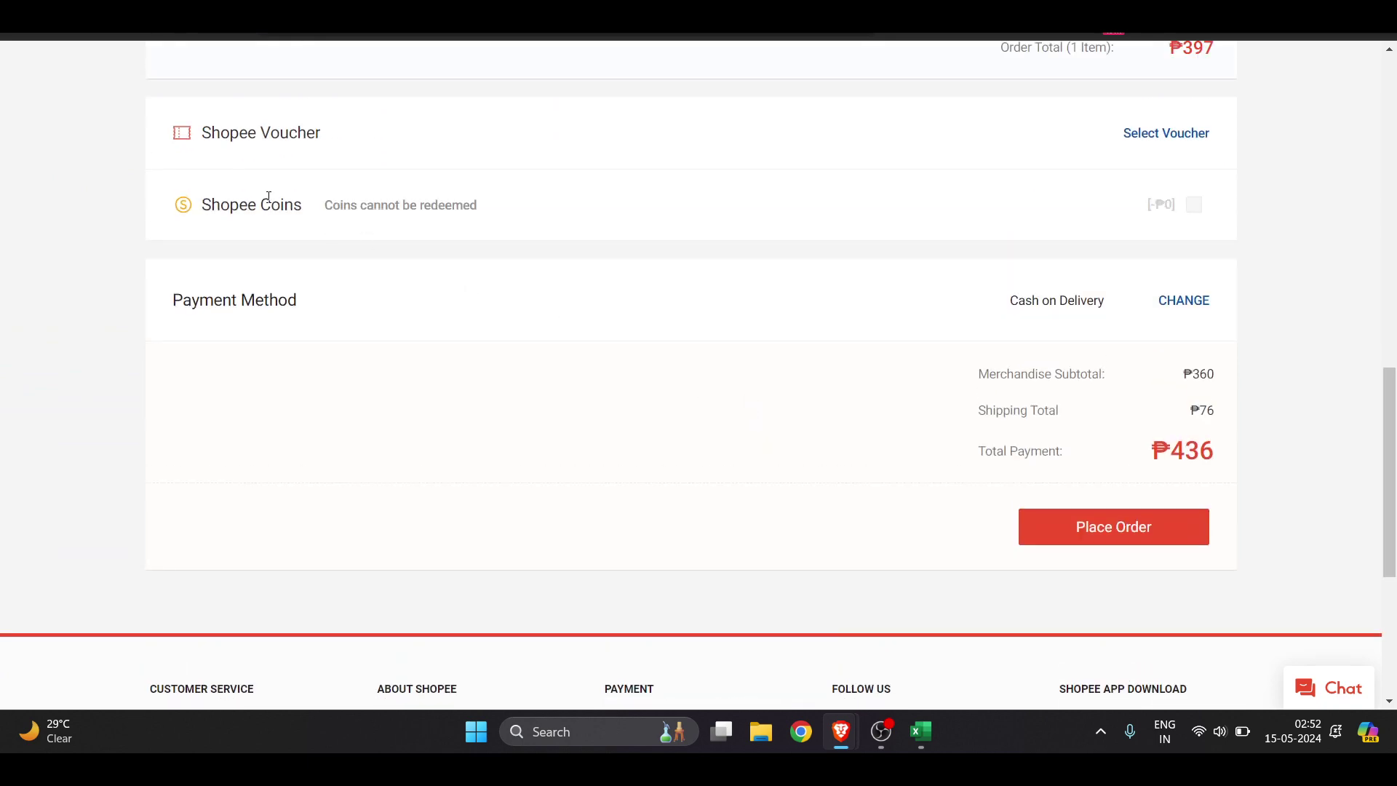
{"action": "scroll", "coordinate": [655, 262], "scroll_direction": "up", "scroll_amount": 1}
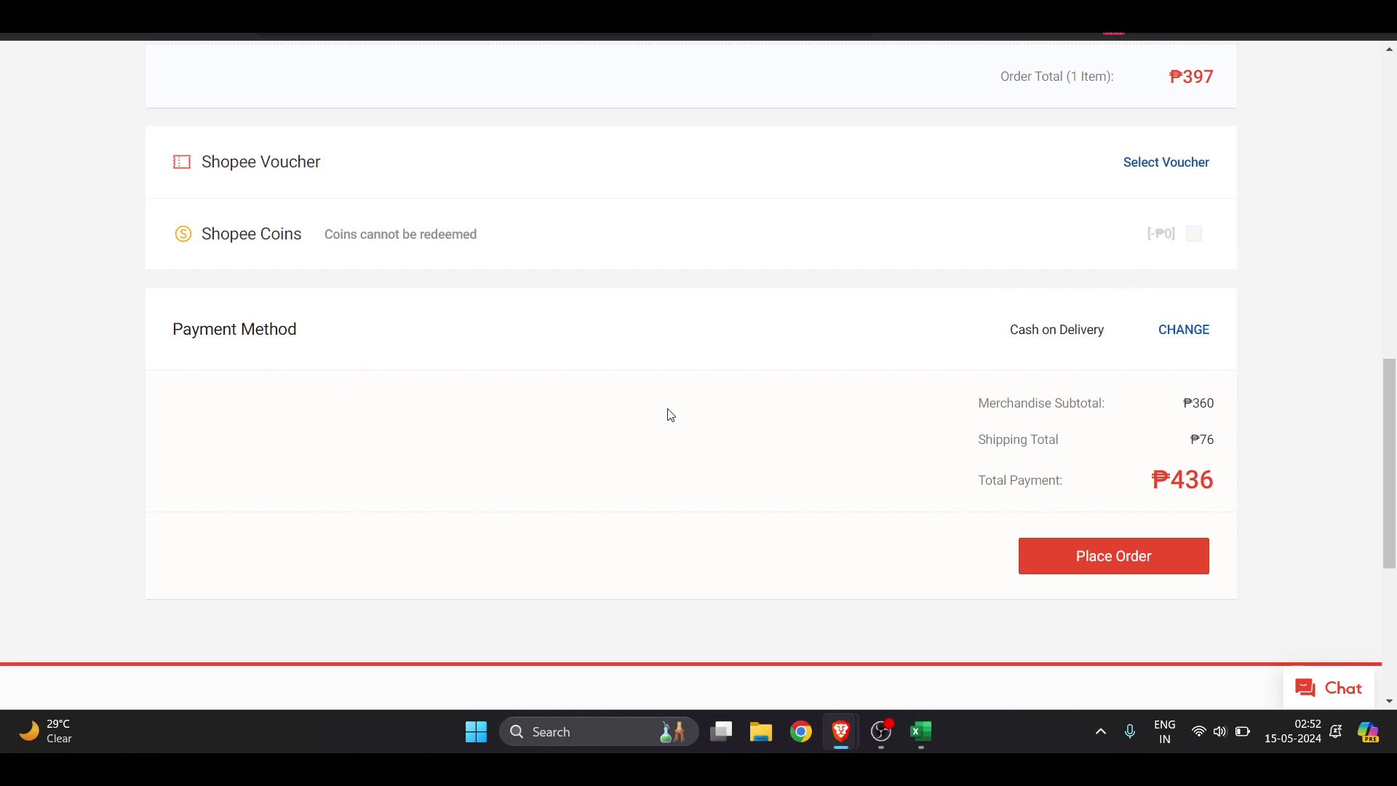
Try Linked Bank Account, then pick Online Banking with Unionbank and RCBC options.
{"action": "left_click", "coordinate": [1184, 329]}
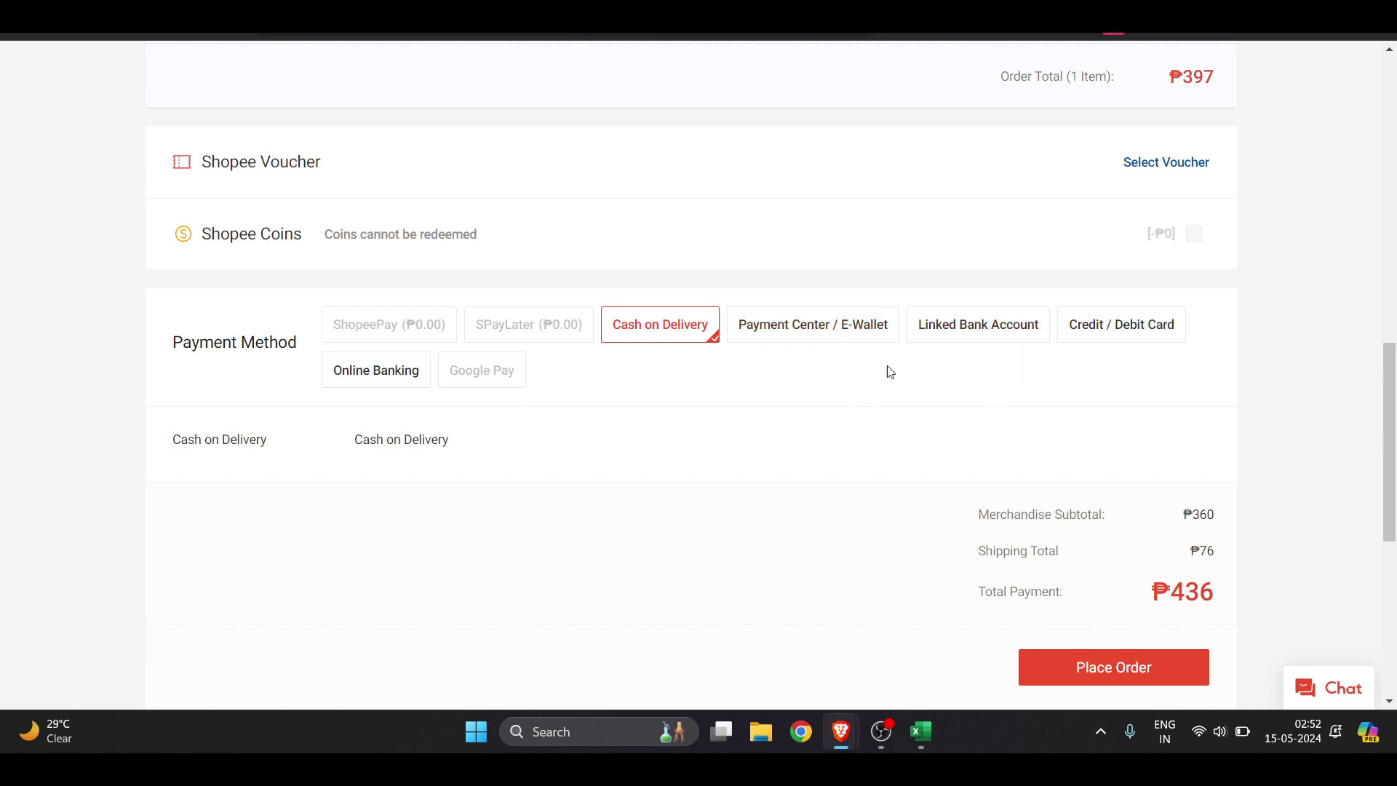
{"action": "left_click", "coordinate": [979, 340]}
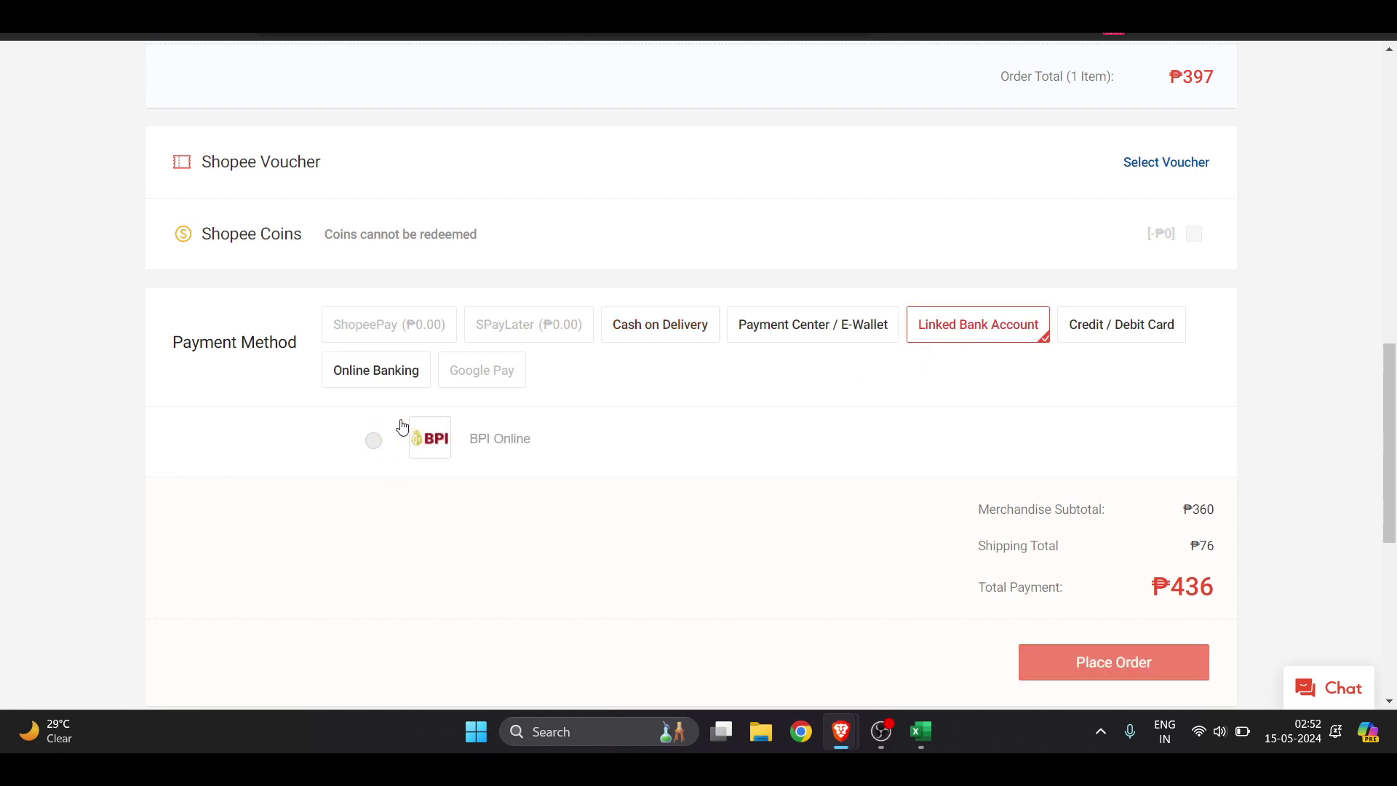
{"action": "left_click", "coordinate": [375, 385]}
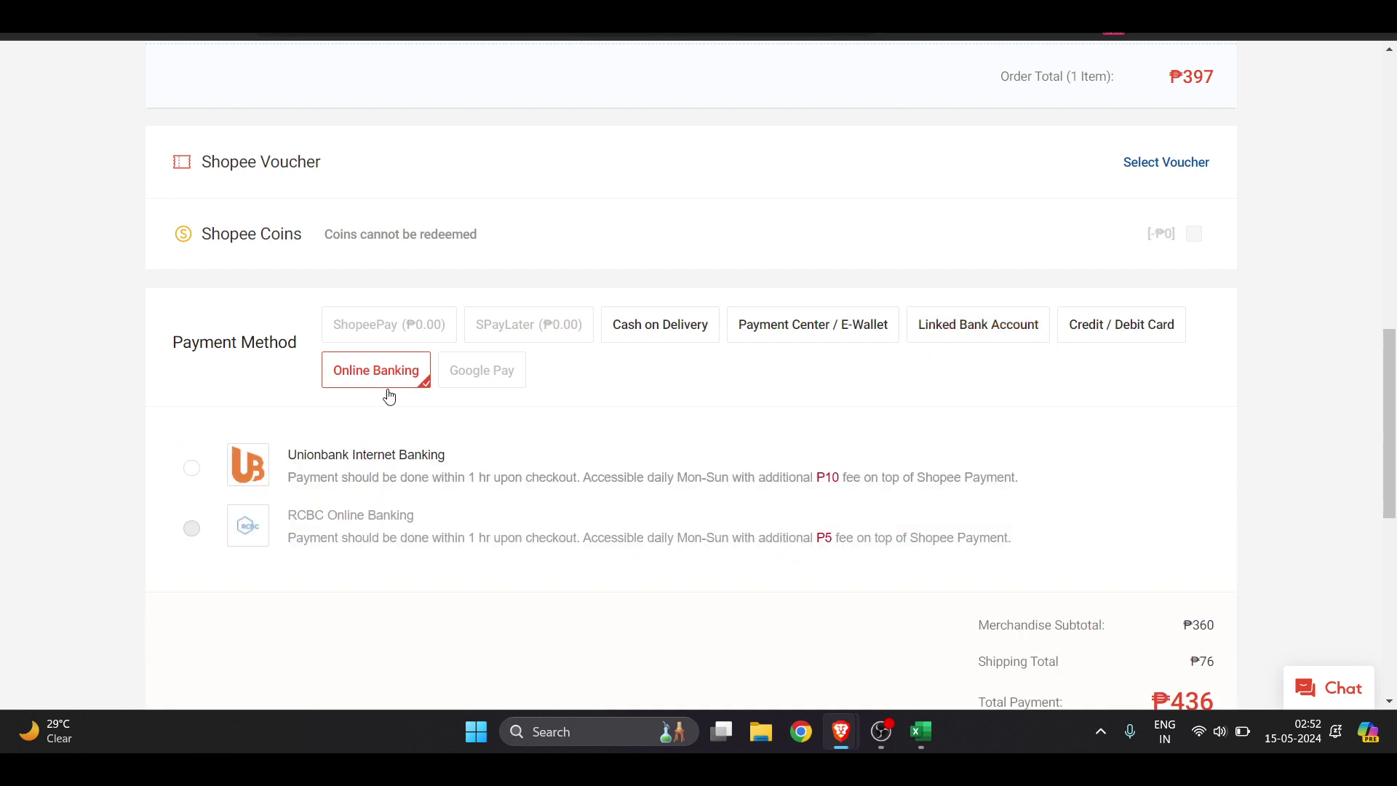
{"action": "scroll", "coordinate": [386, 396], "scroll_direction": "down", "scroll_amount": 1}
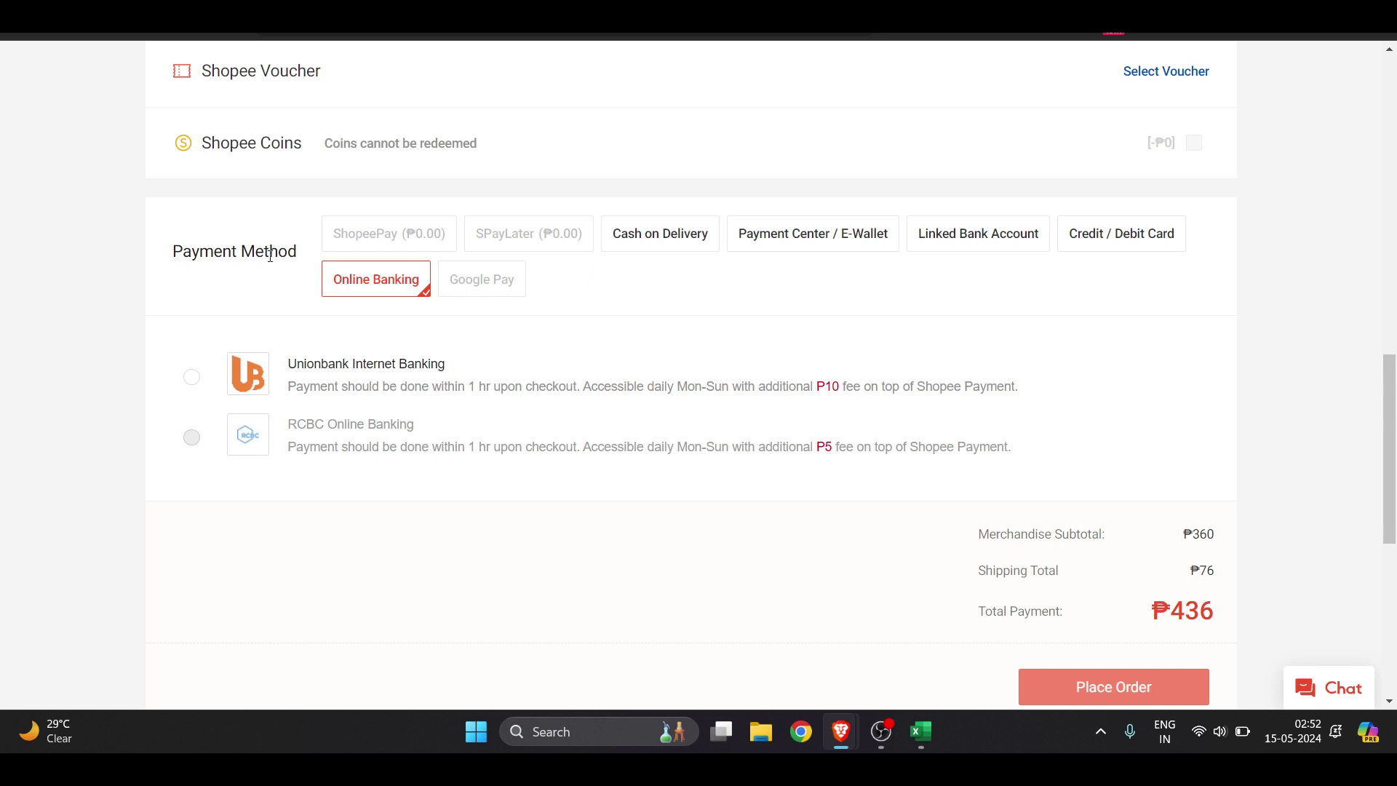
{"action": "scroll", "coordinate": [809, 545], "scroll_direction": "down", "scroll_amount": 1}
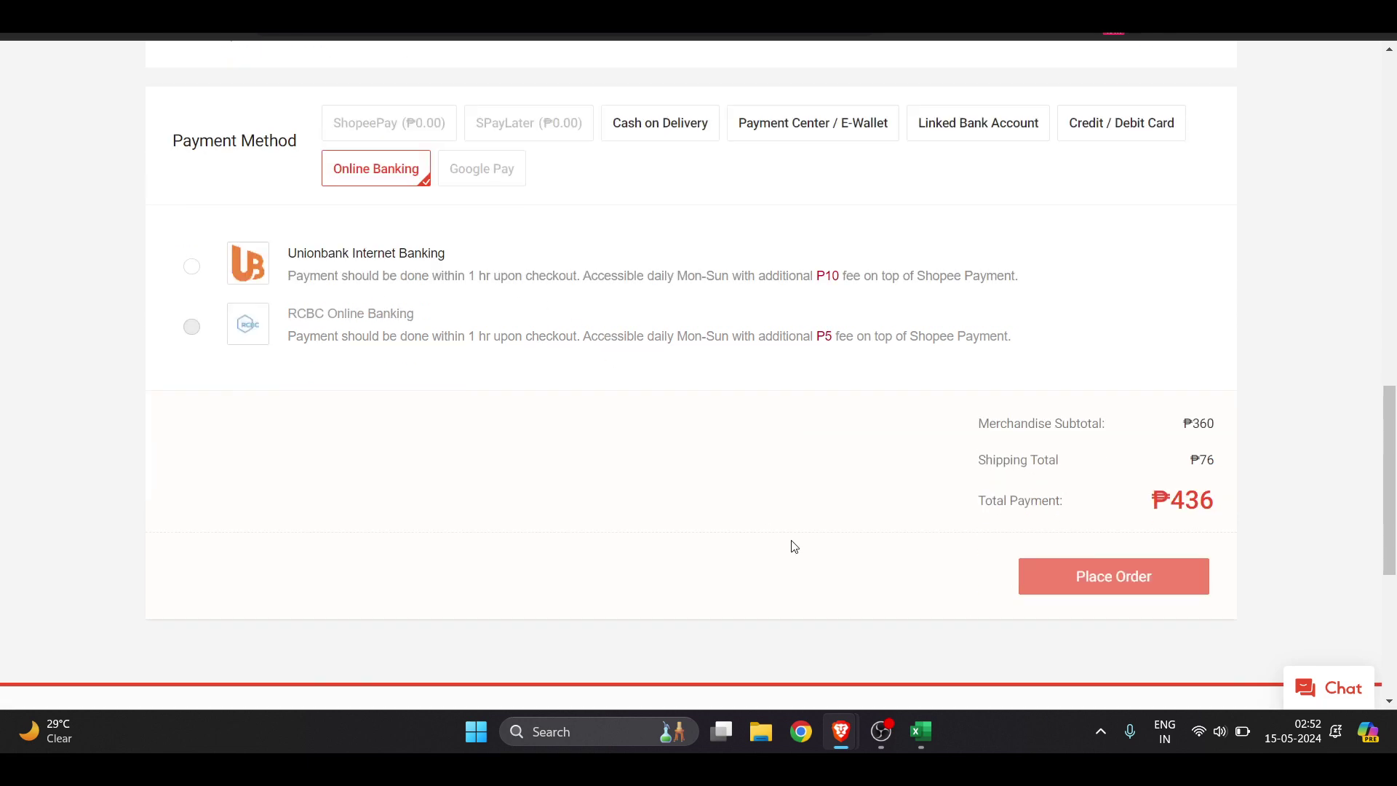